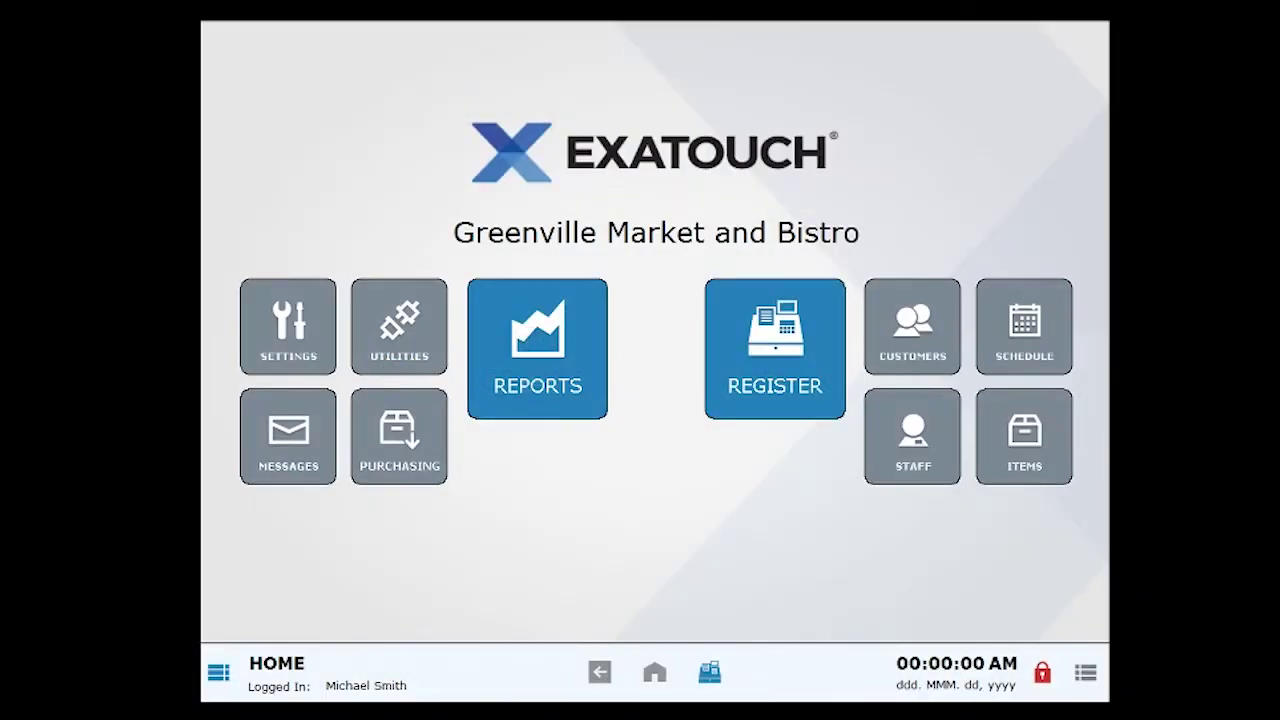
Open the Staff management screen from the home screen.
click(940, 462)
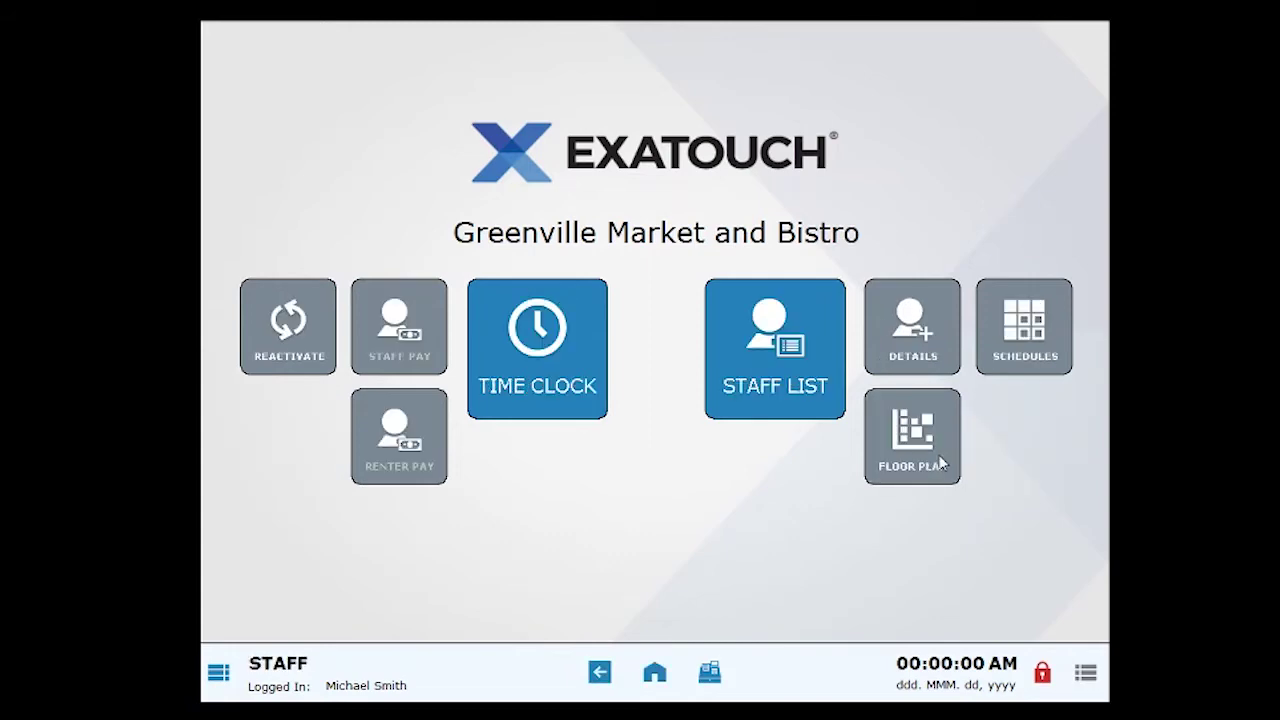
Start a new weekly schedule and set it to the week of June 17, 2018 (Jun 17–23).
click(1048, 370)
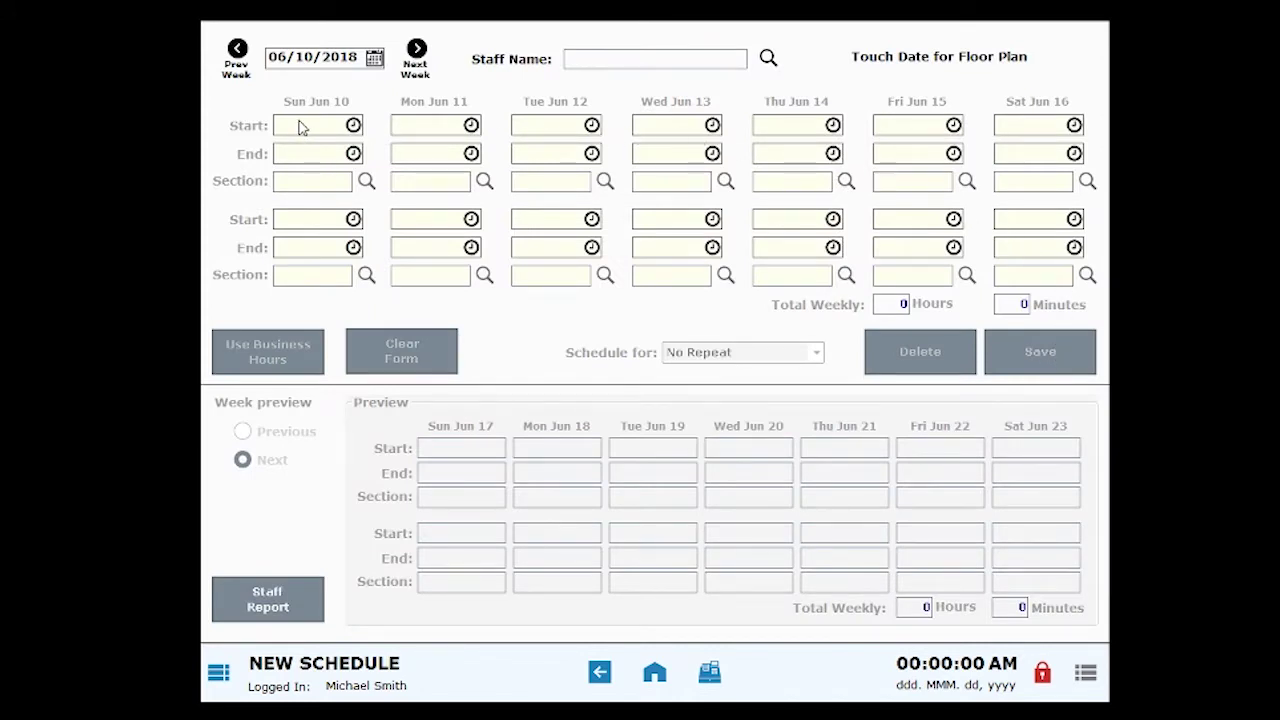
click(375, 60)
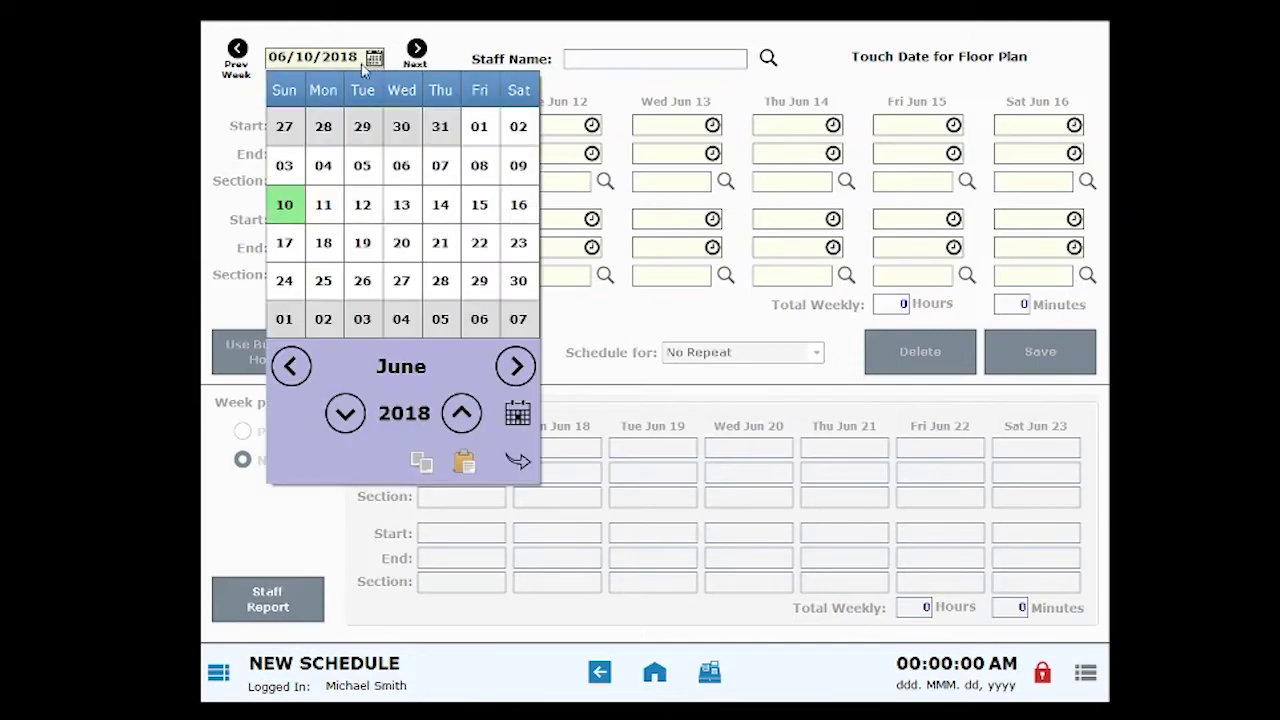
click(281, 243)
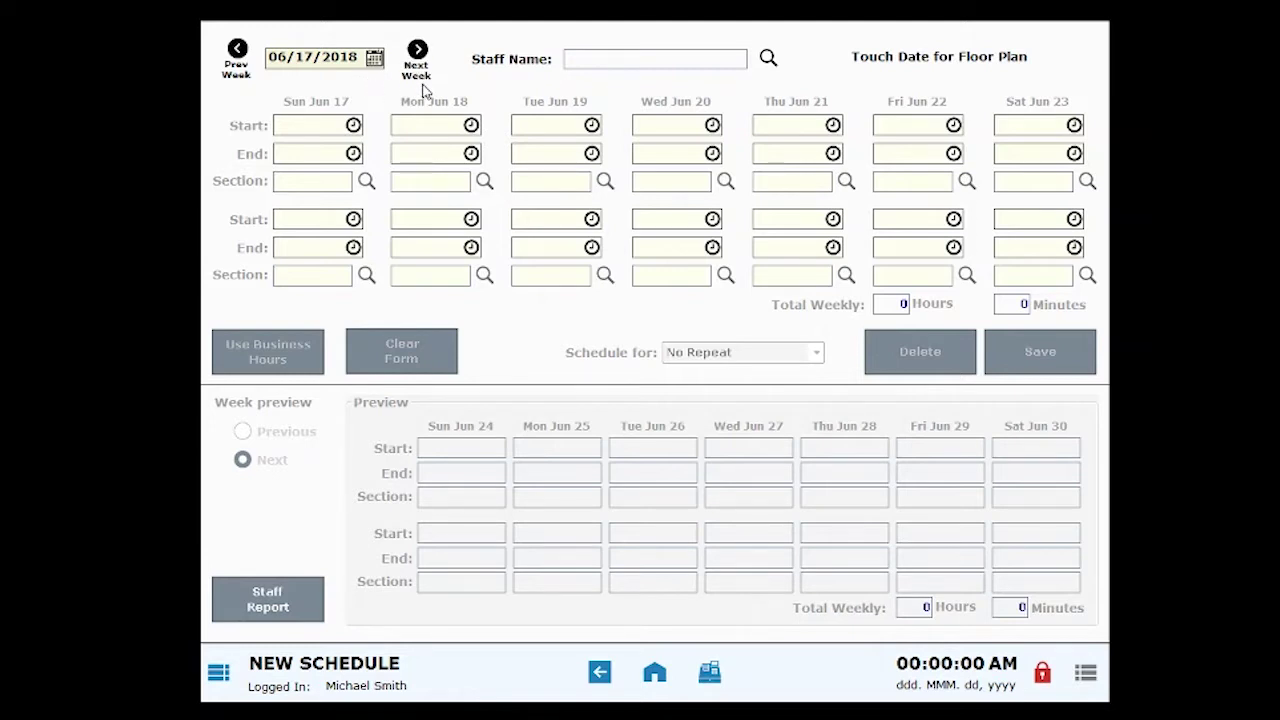
Choose the last staff member in the list as the schedule's Staff Name.
click(770, 62)
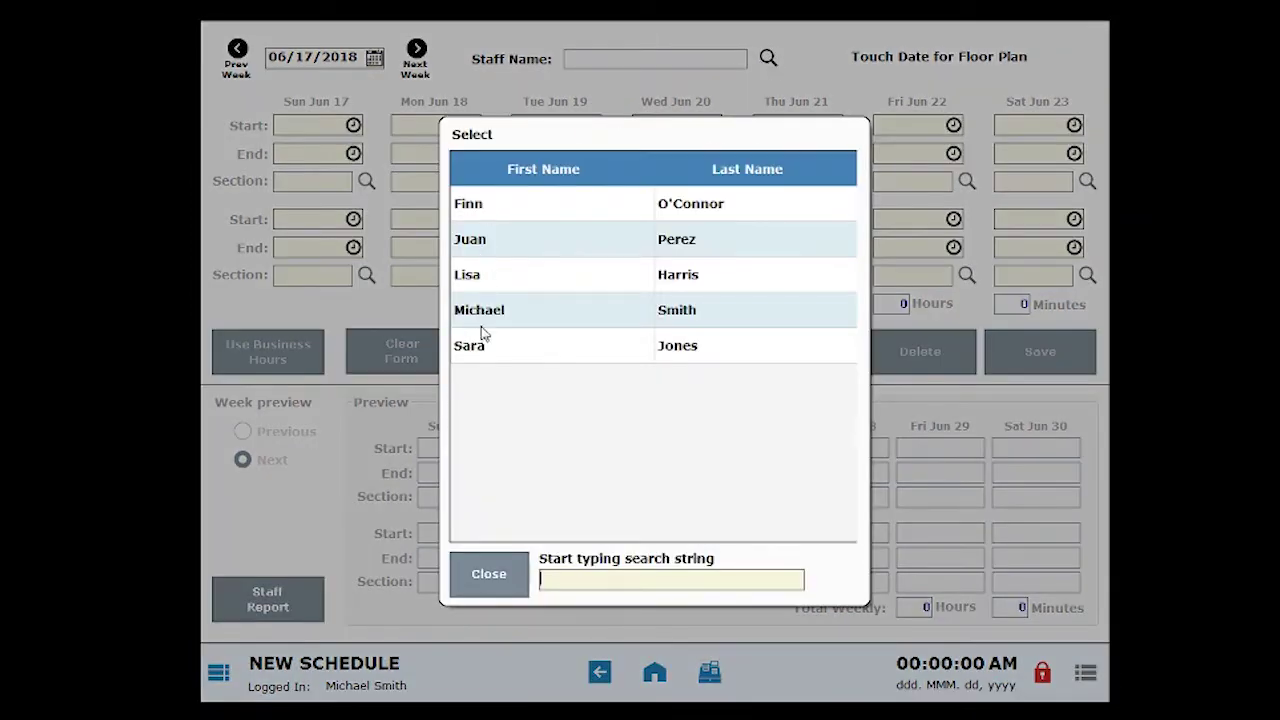
click(587, 355)
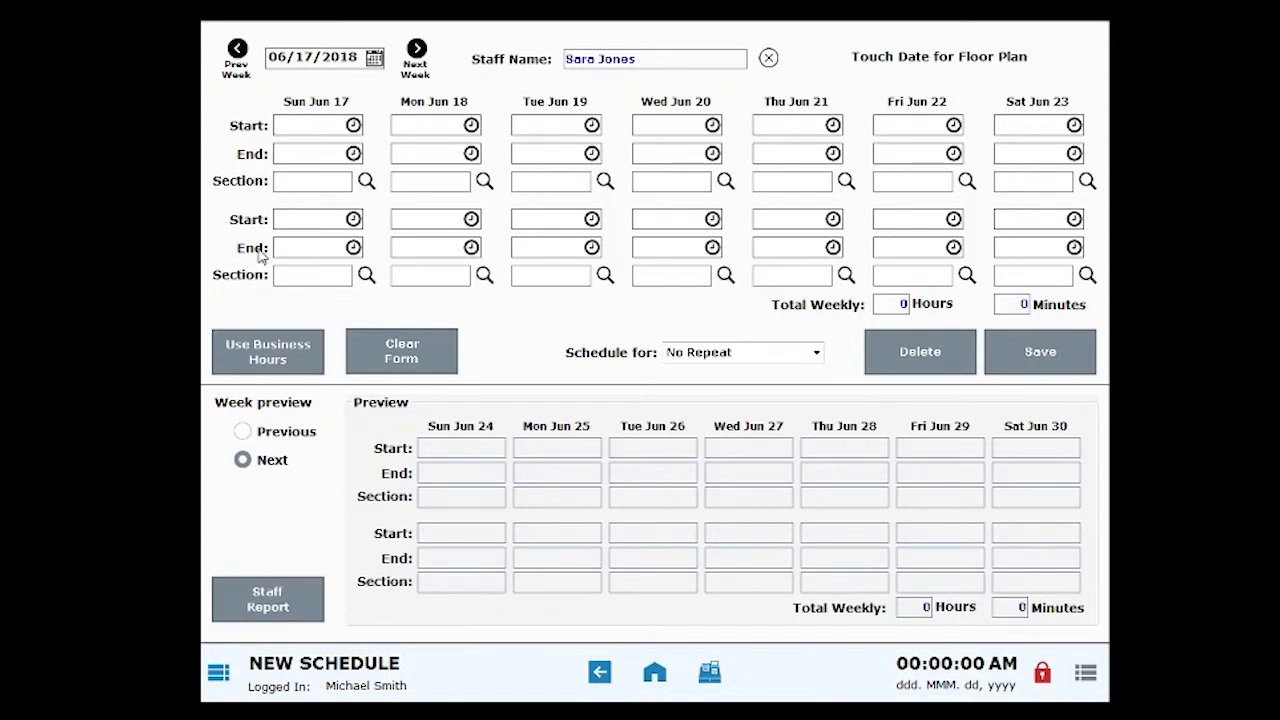
Give Monday Jun 18 a shift starting 08:00 AM and ending 05:00 PM, totalling 9 hours.
click(471, 127)
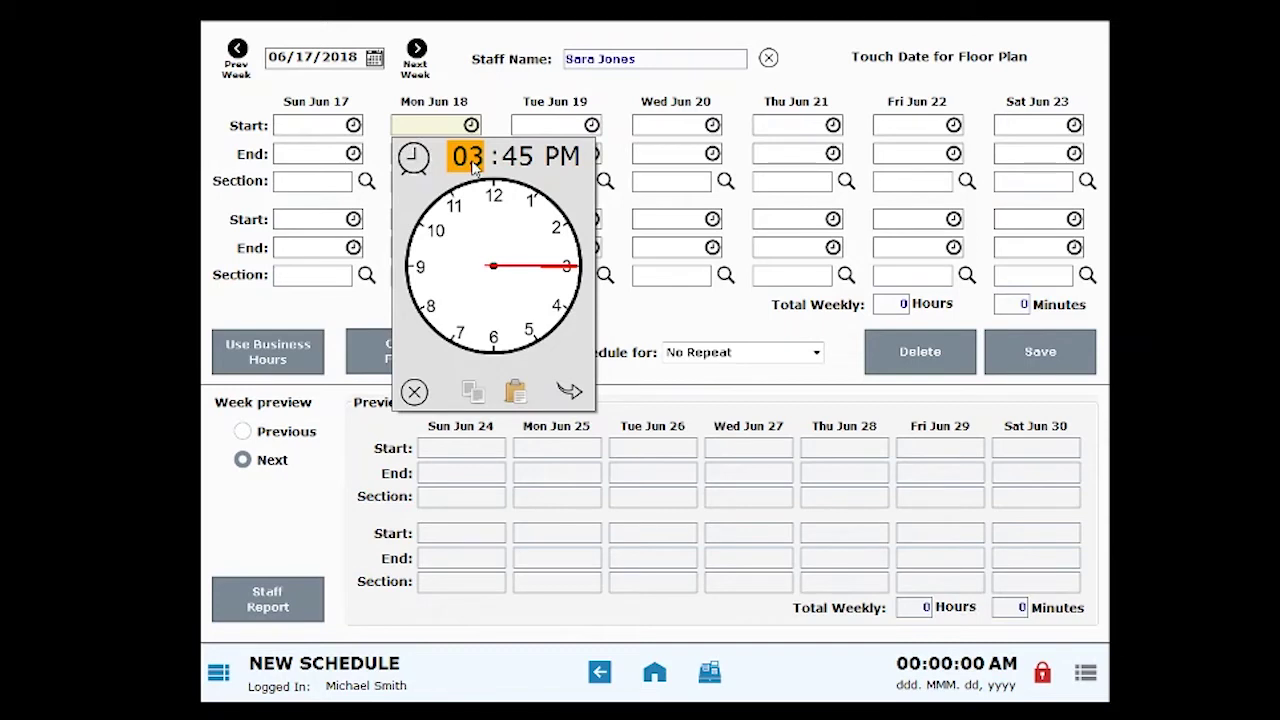
click(425, 312)
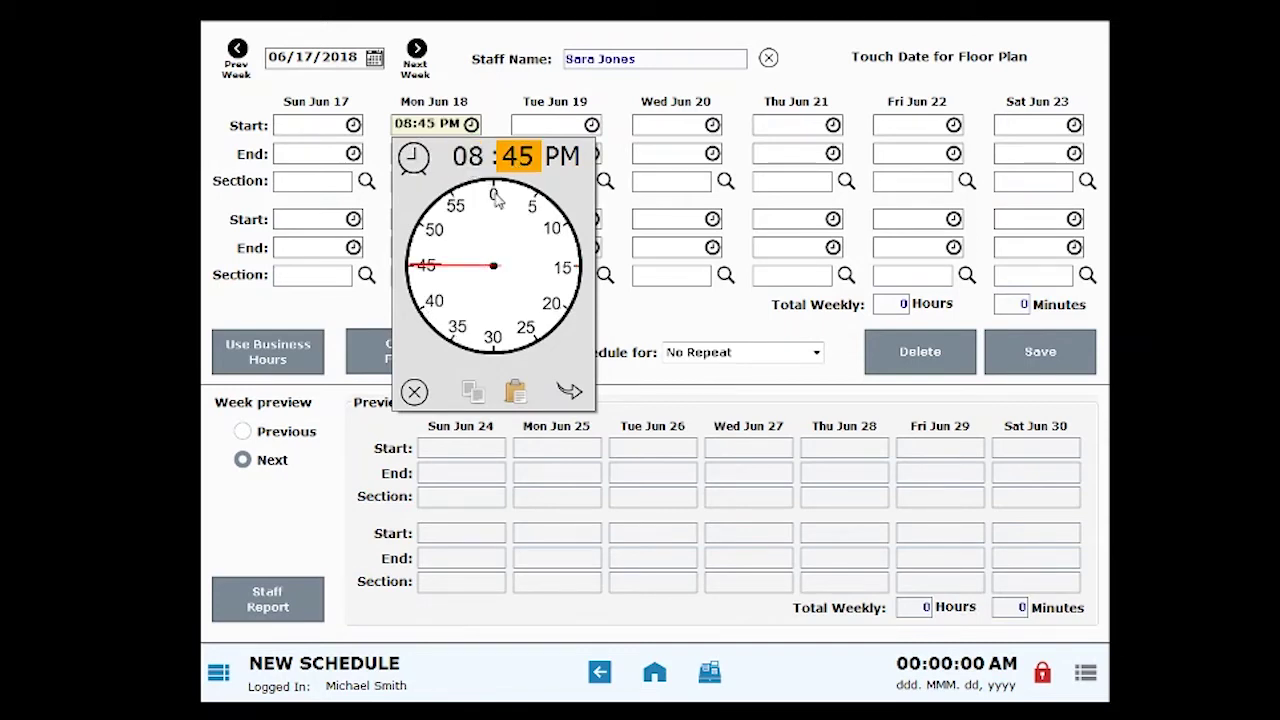
click(494, 196)
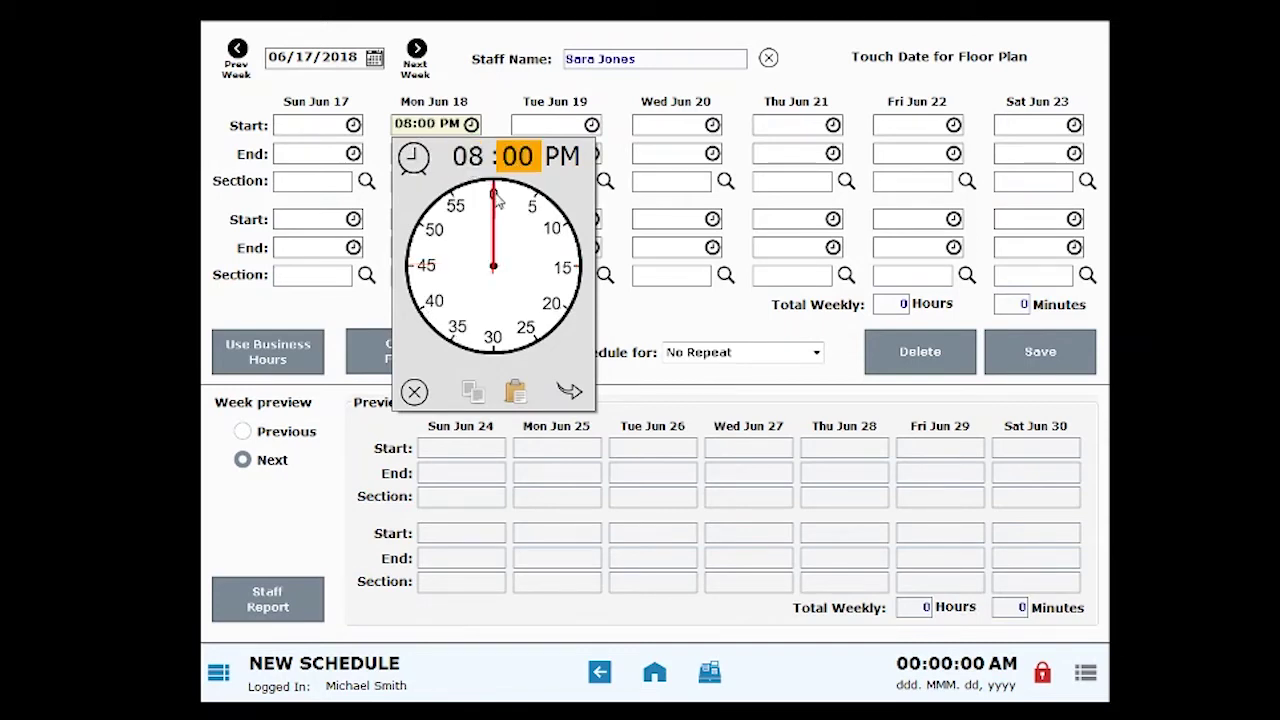
click(566, 160)
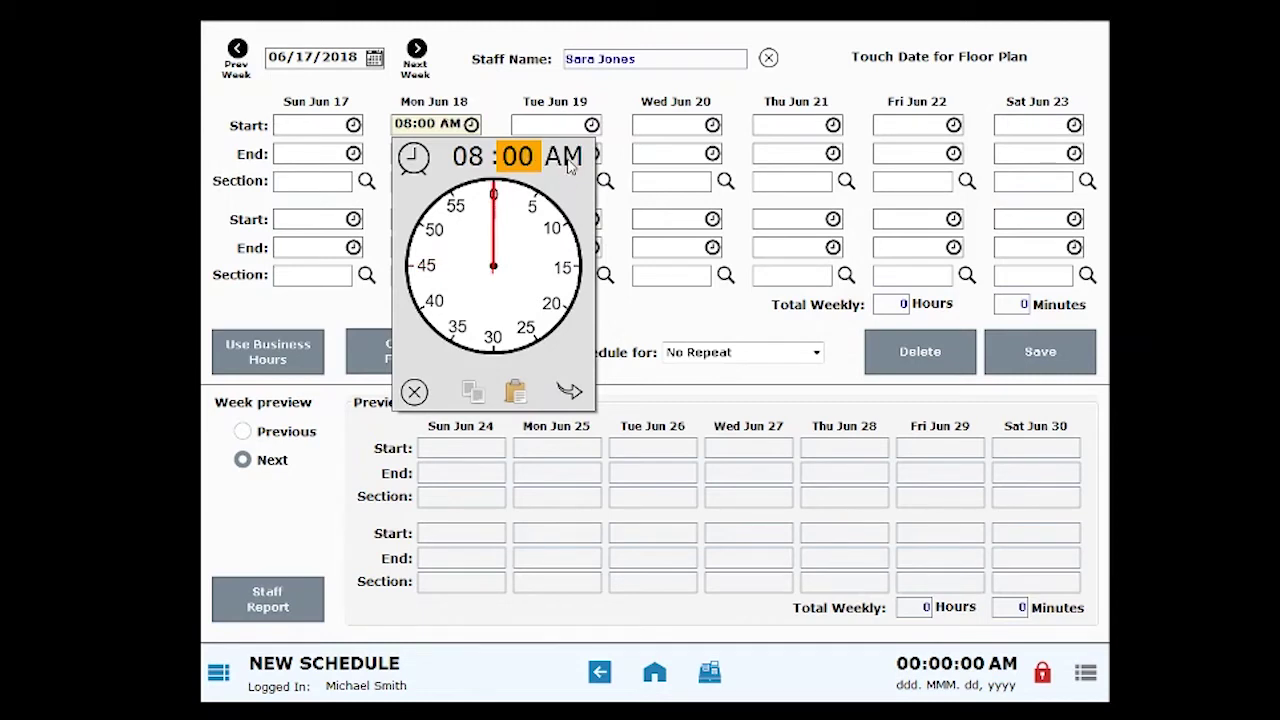
click(572, 392)
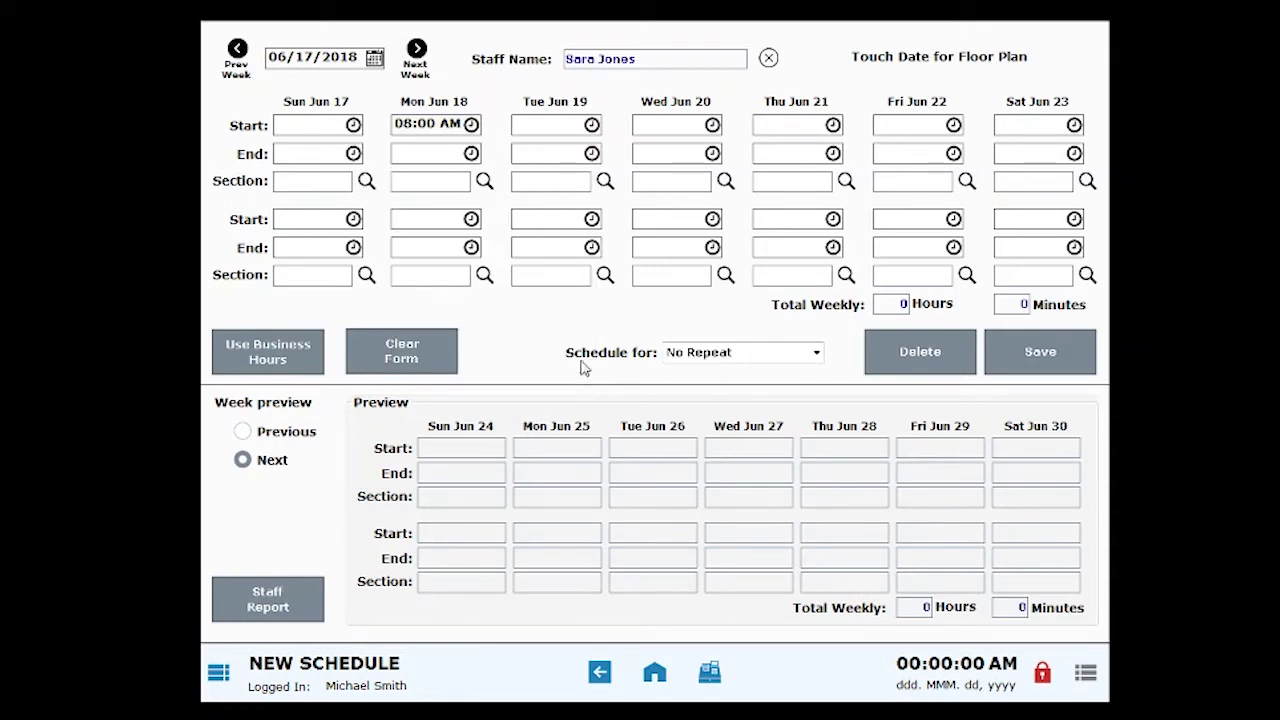
click(471, 154)
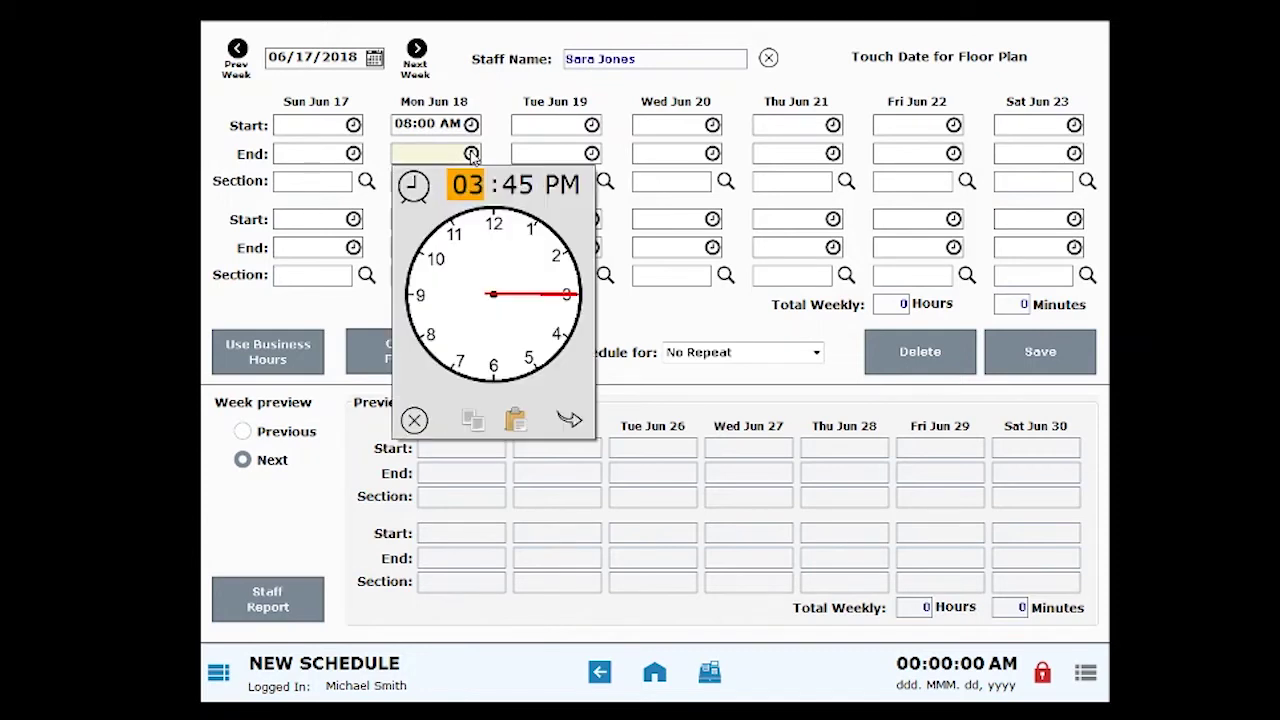
click(536, 367)
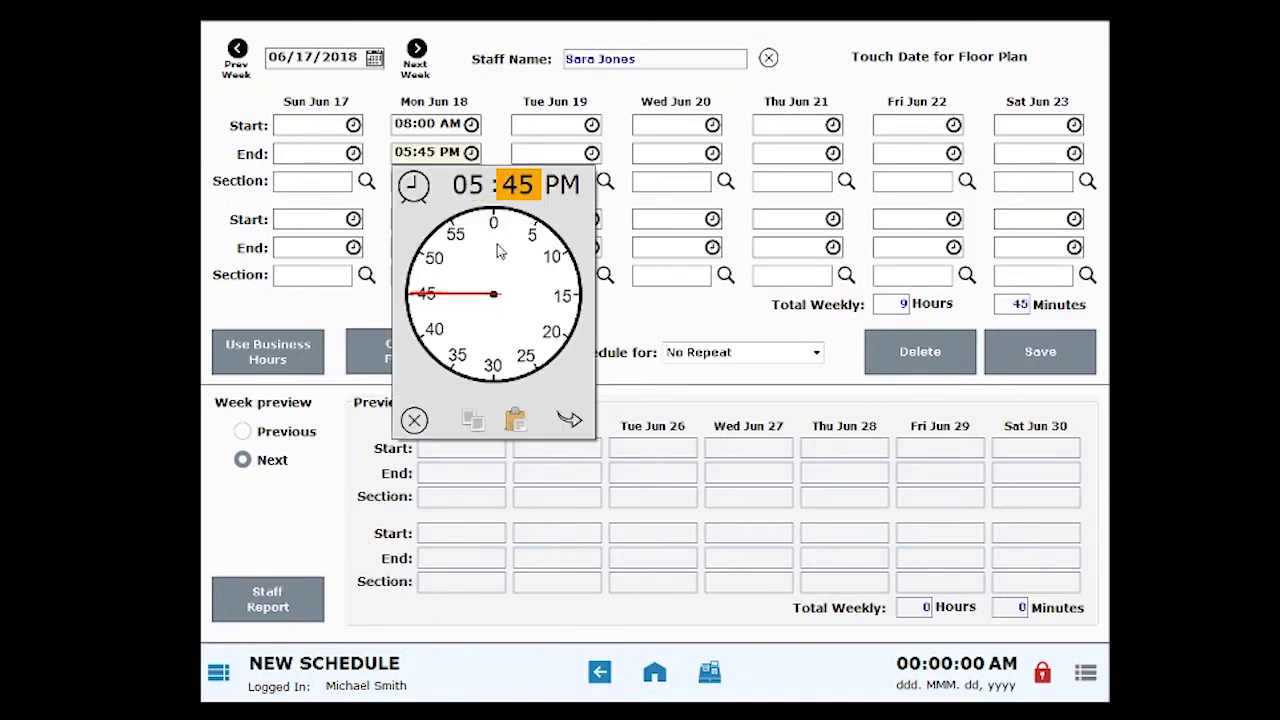
click(494, 224)
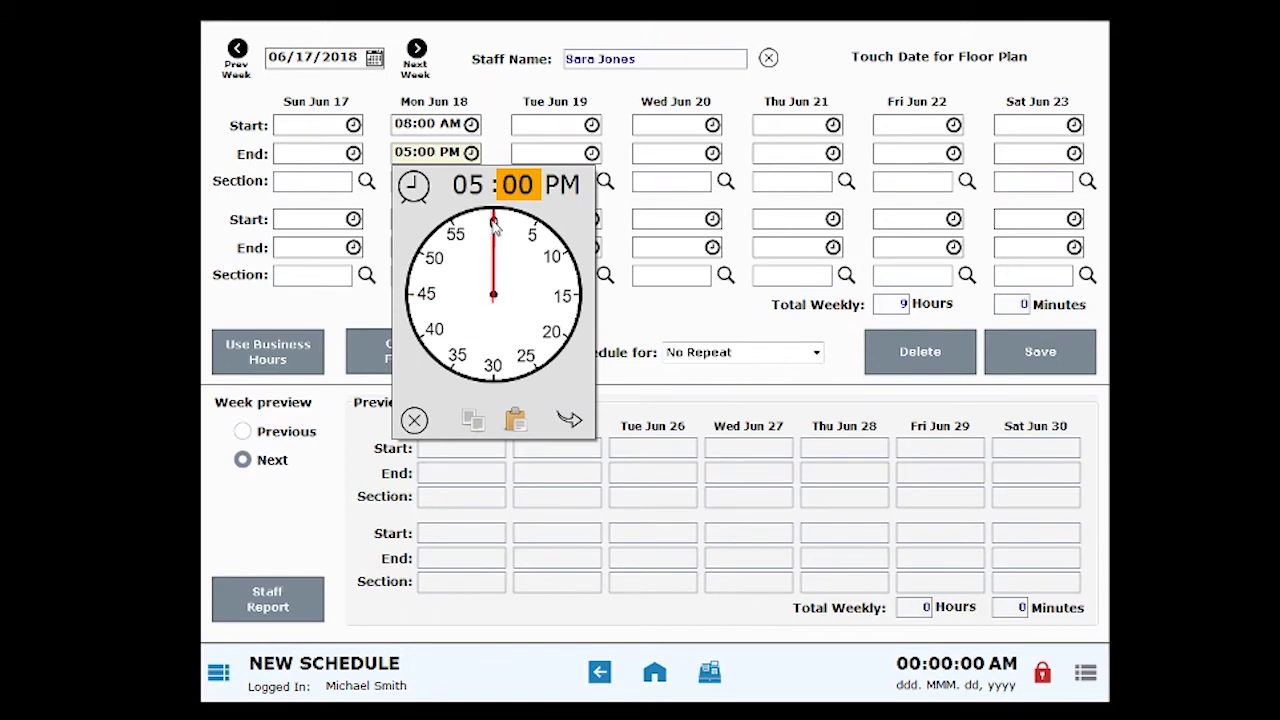
click(572, 420)
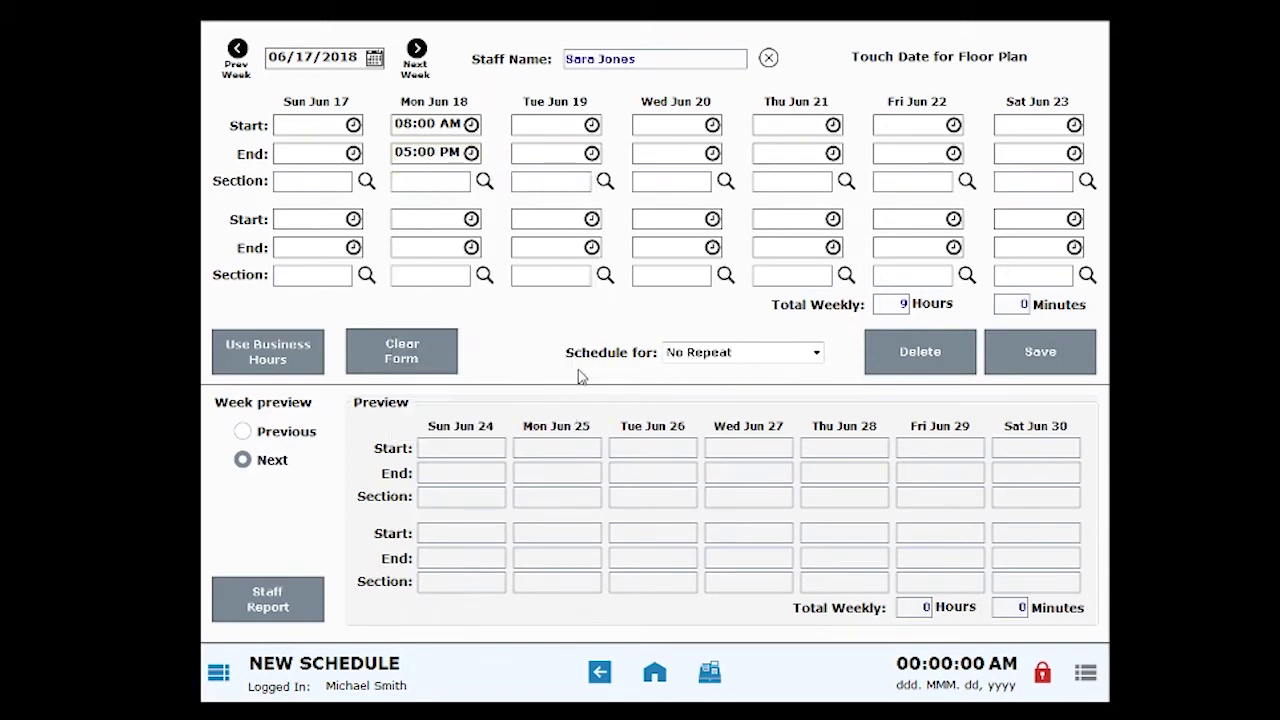
Shorten Monday's first shift so it ends at 01:00 PM.
click(471, 152)
click(531, 229)
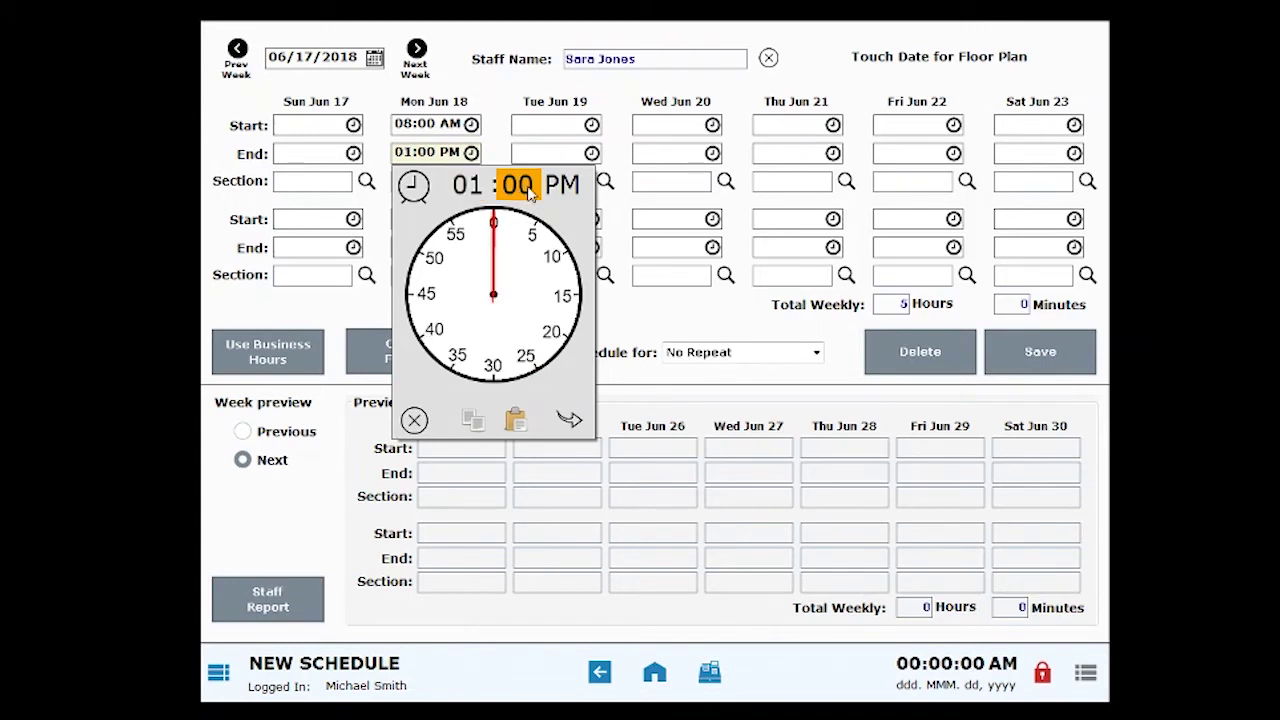
click(569, 420)
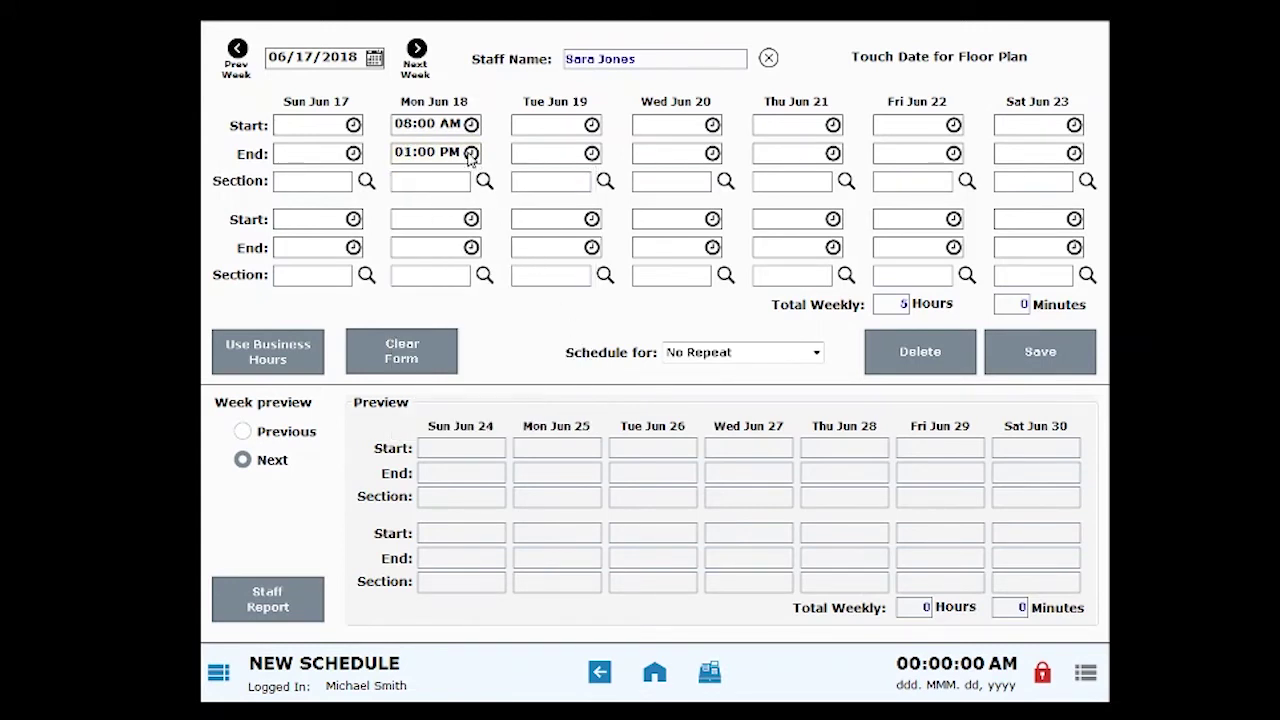
Add a second Monday shift from 02:00 PM to 05:00 PM.
click(471, 222)
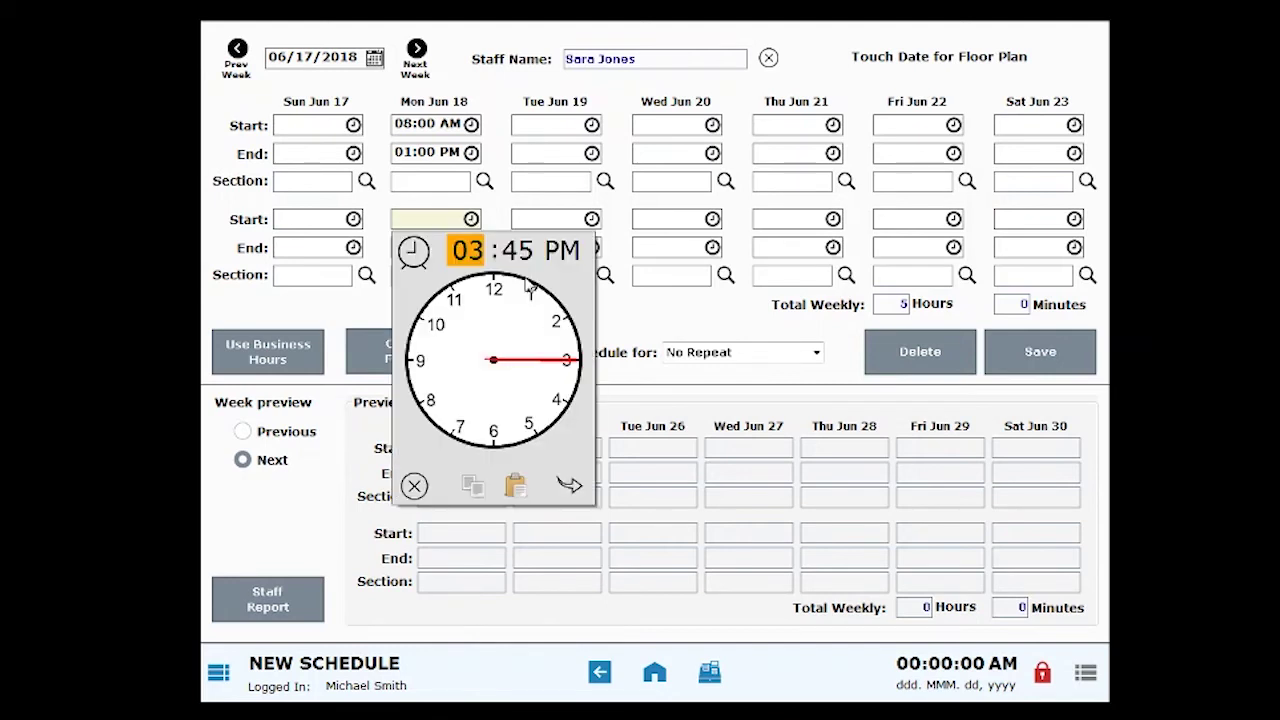
click(556, 326)
click(494, 291)
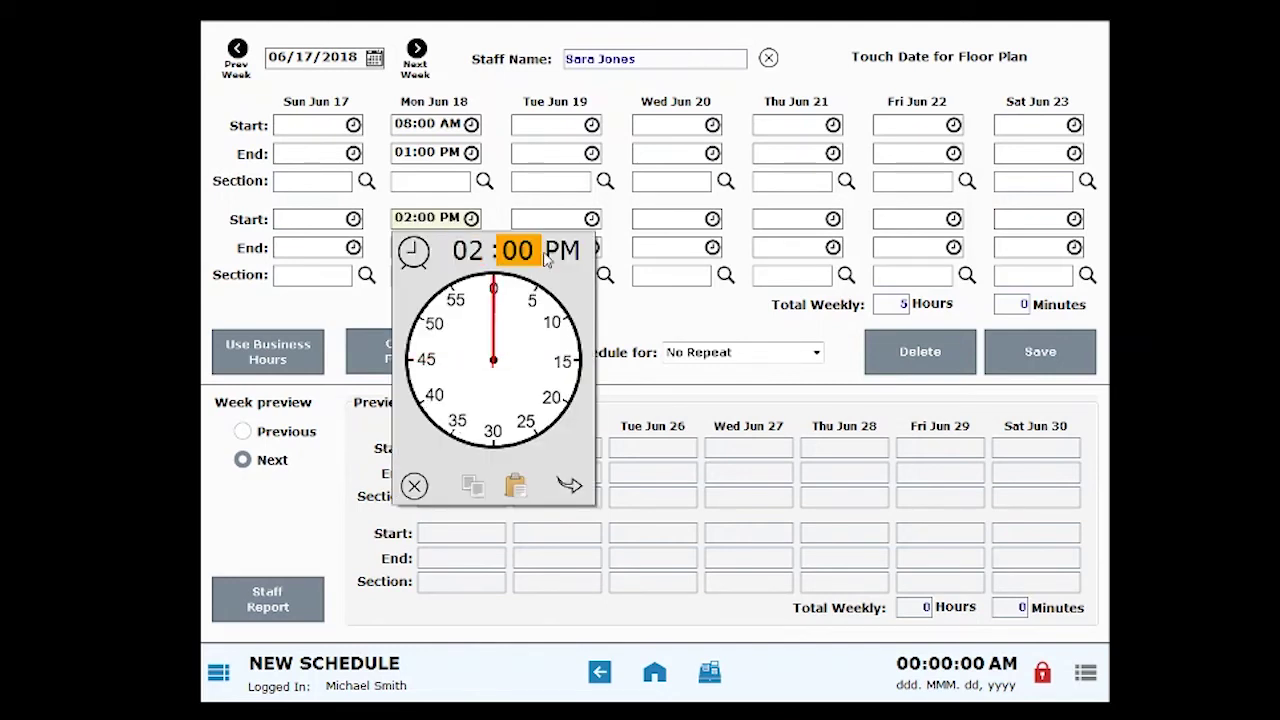
click(569, 485)
click(471, 248)
click(533, 455)
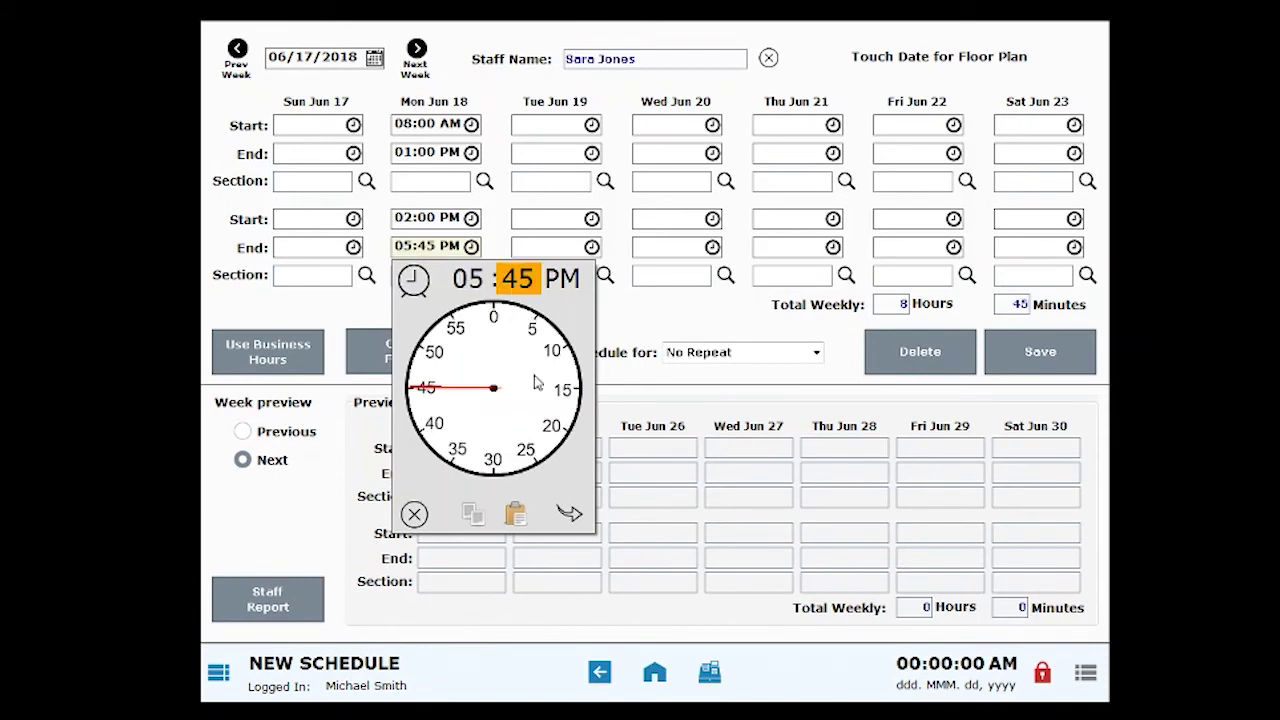
click(494, 320)
click(575, 512)
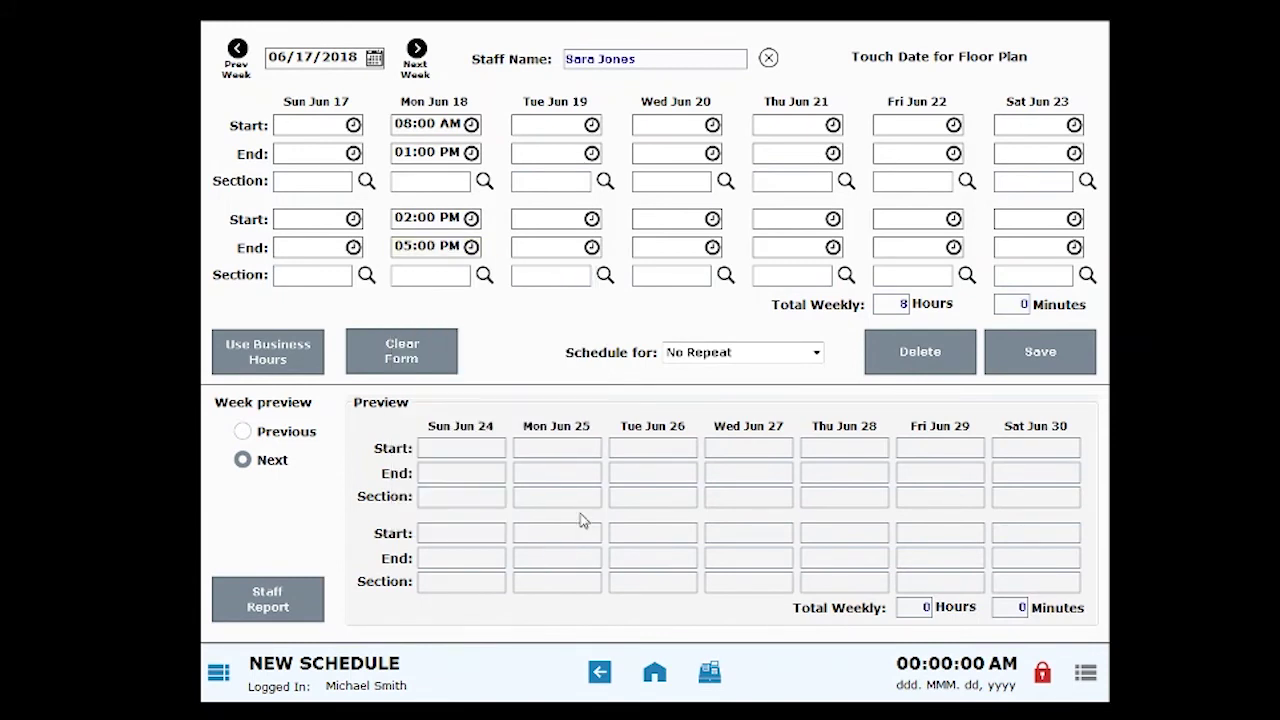
Copy Monday's 08:00 AM–01:00 PM first shift into Thursday Jun 21's first shift.
click(471, 125)
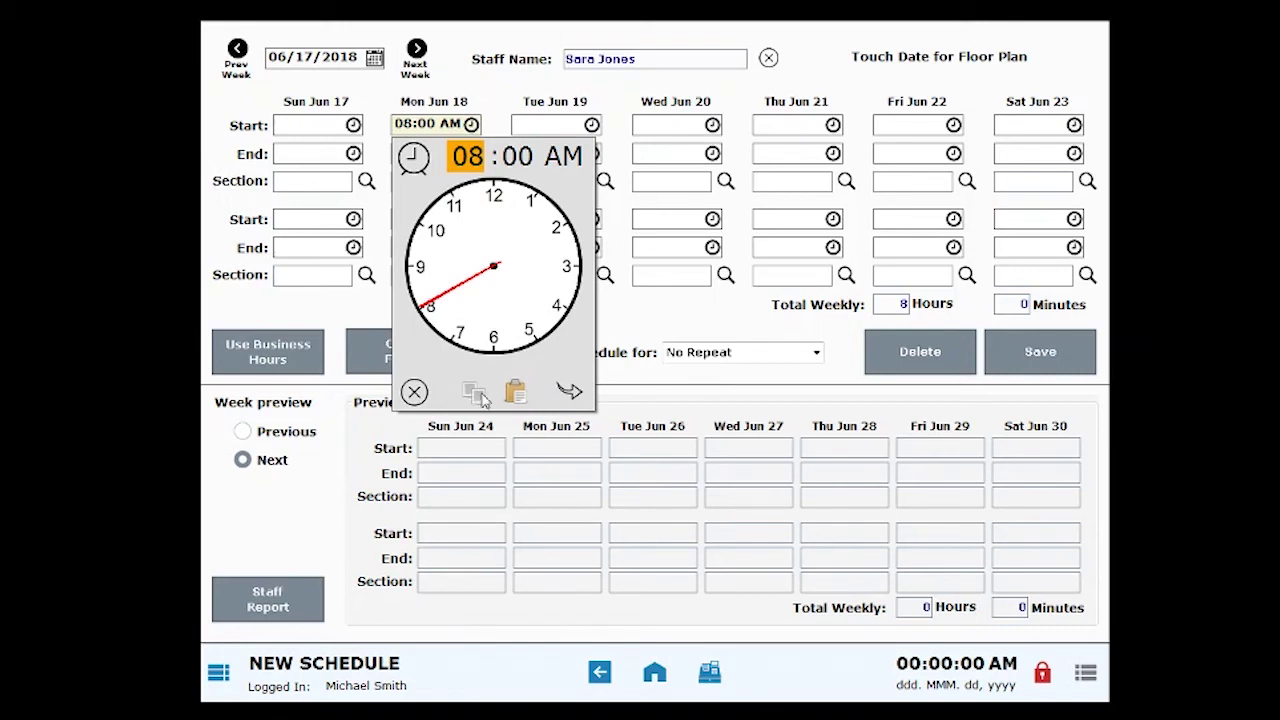
click(570, 391)
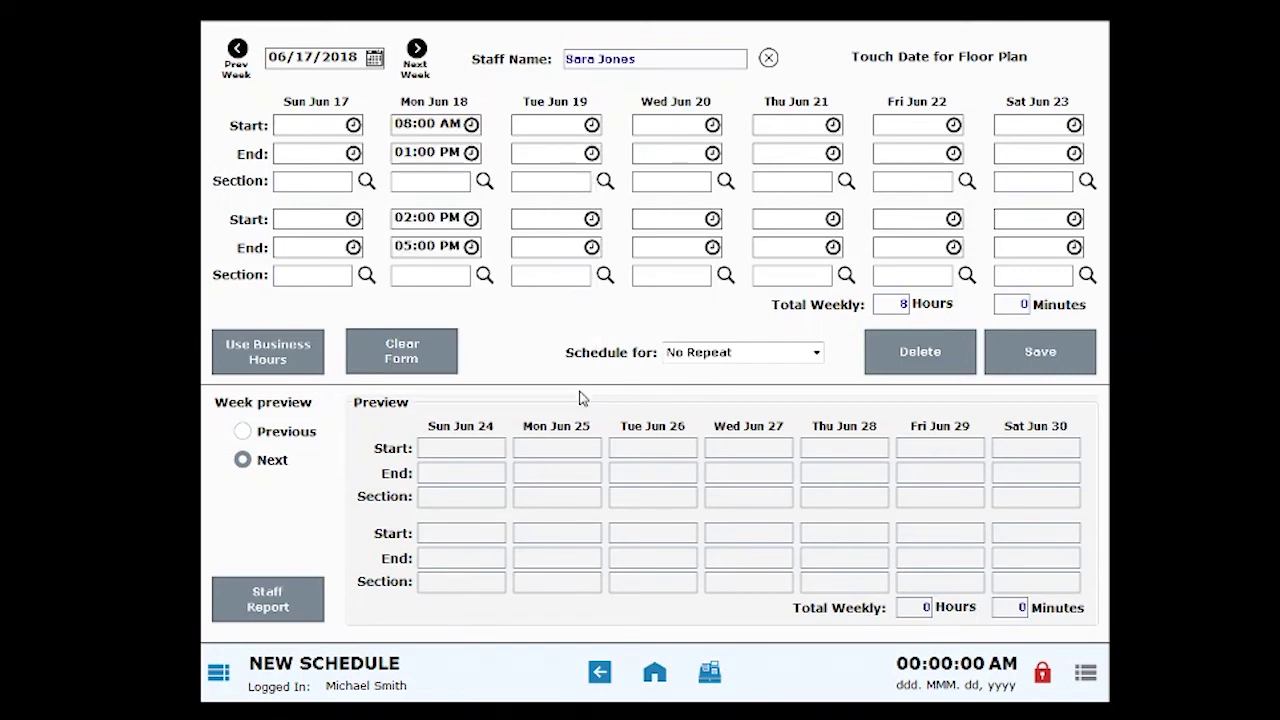
click(833, 125)
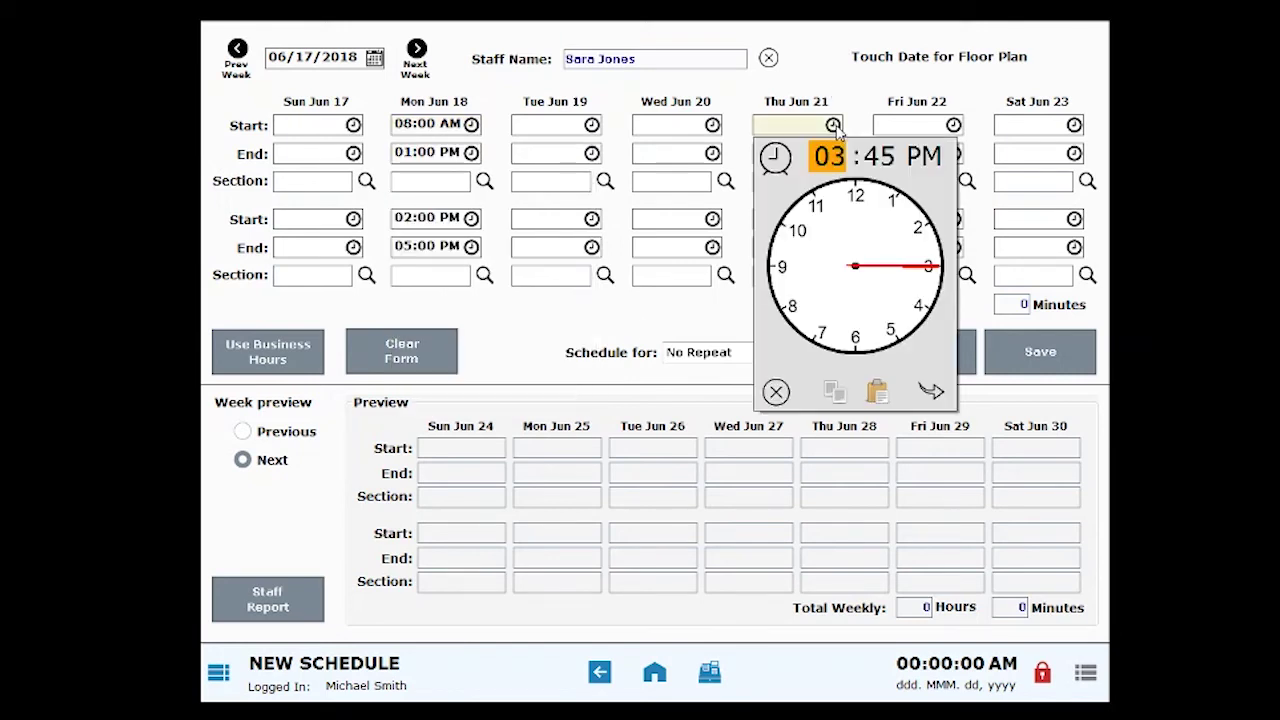
click(879, 393)
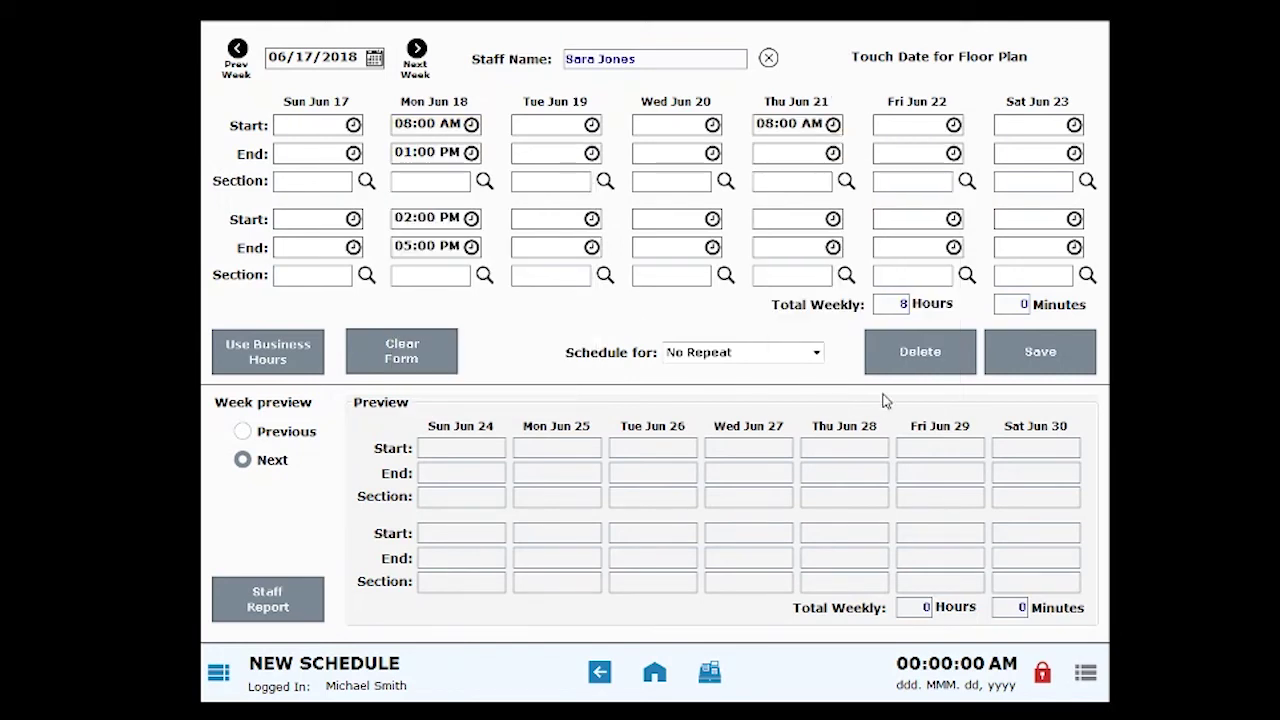
click(471, 153)
click(757, 152)
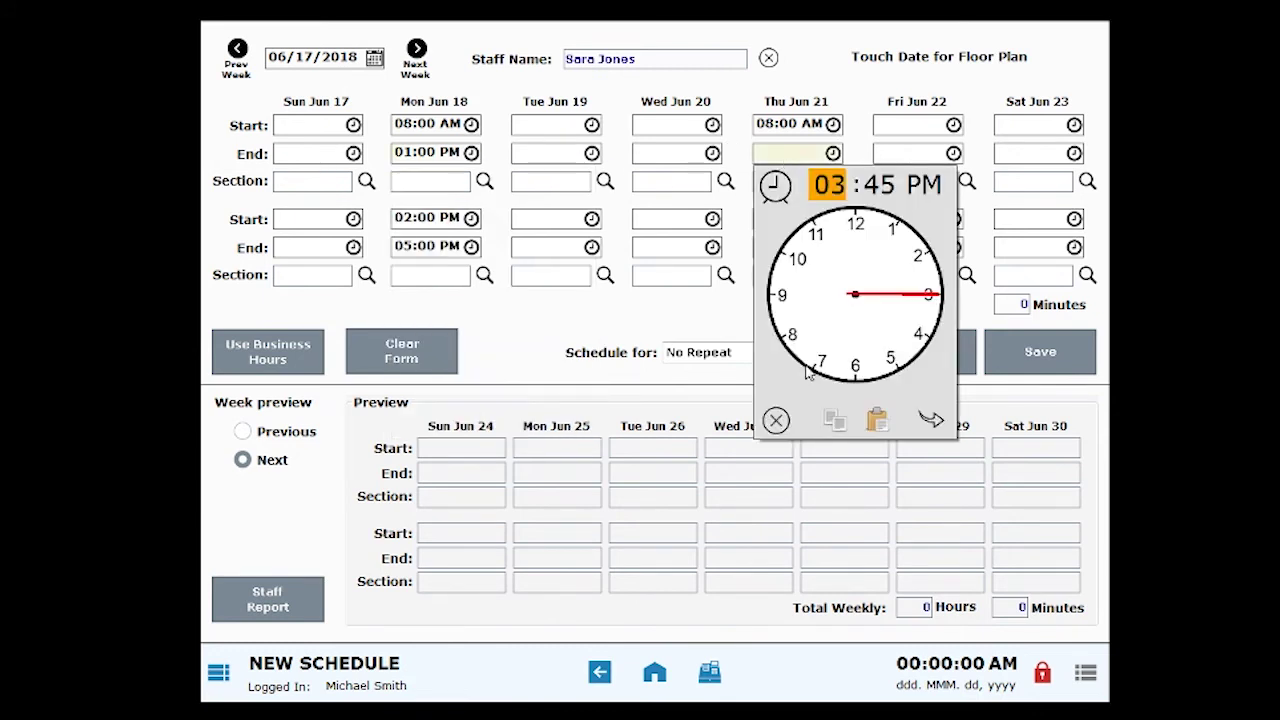
click(876, 420)
Copy Monday's 02:00 PM–05:00 PM second shift into Thursday's second shift.
click(428, 220)
click(472, 486)
click(805, 225)
click(878, 486)
click(405, 253)
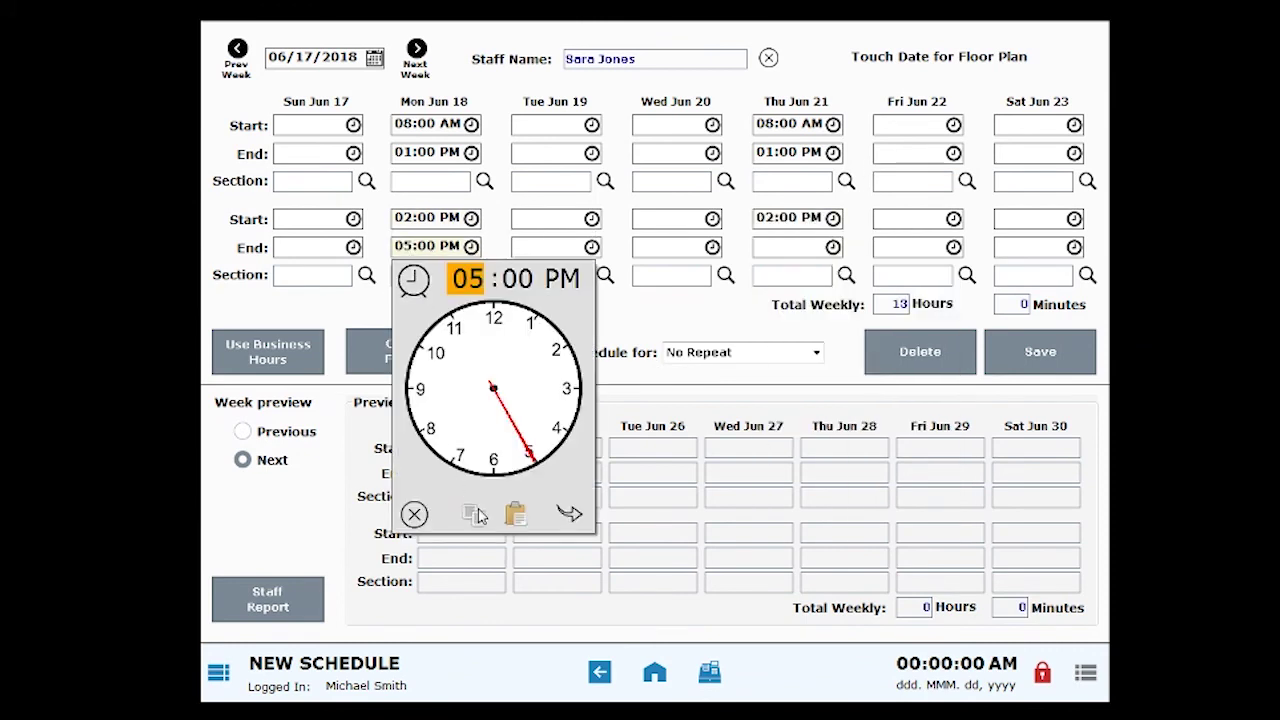
click(472, 514)
click(566, 514)
click(792, 250)
click(876, 513)
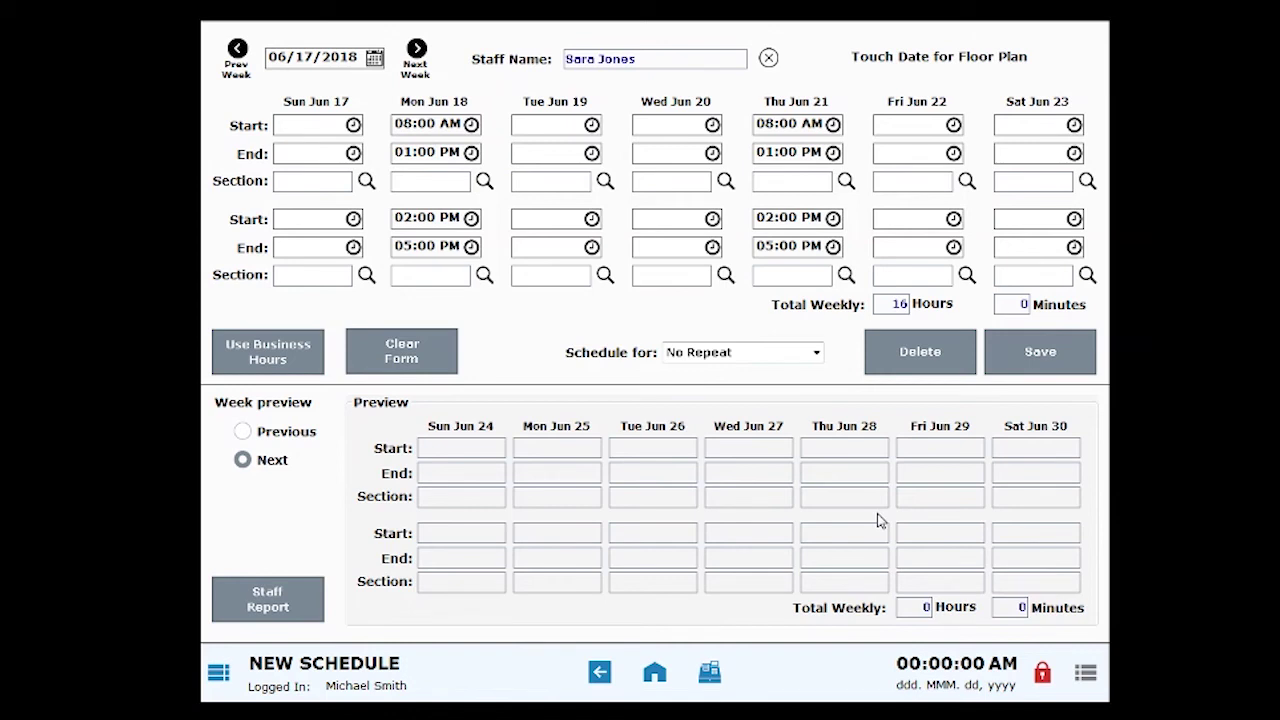
Clear the stray 03:45 PM start time from Friday Jun 22, leaving Friday without shifts.
click(903, 132)
click(1052, 391)
click(955, 126)
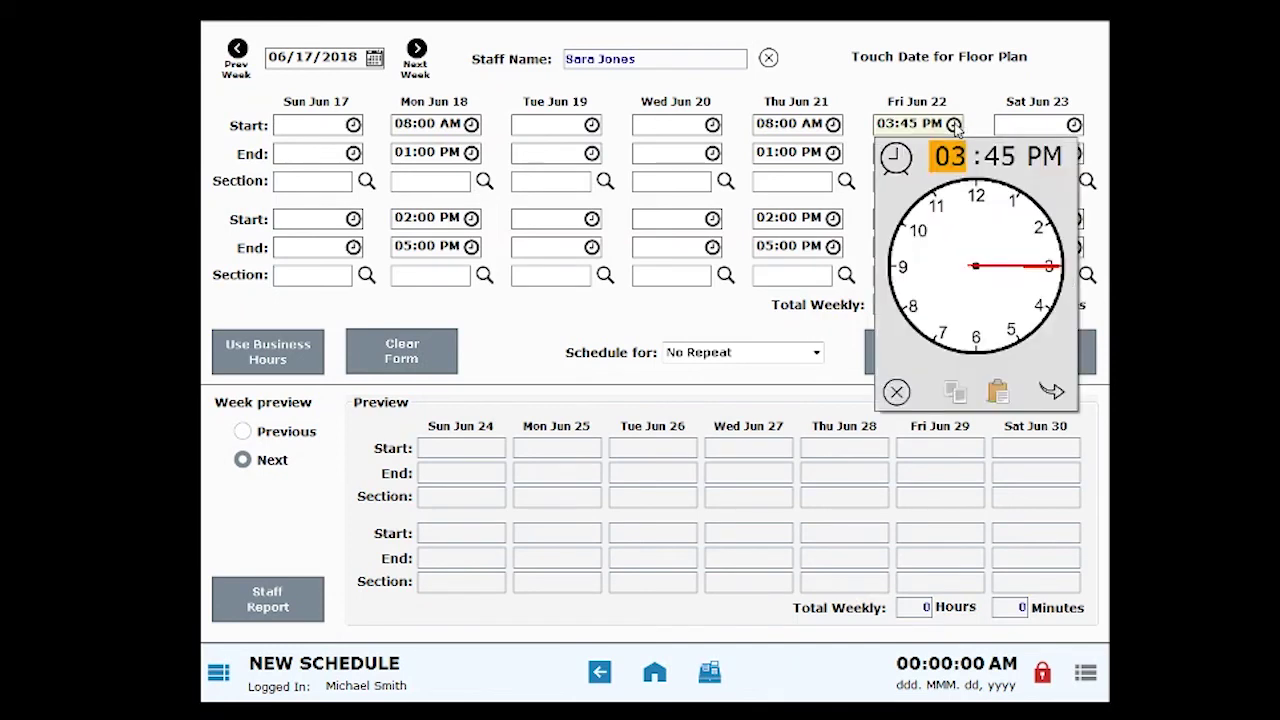
click(899, 392)
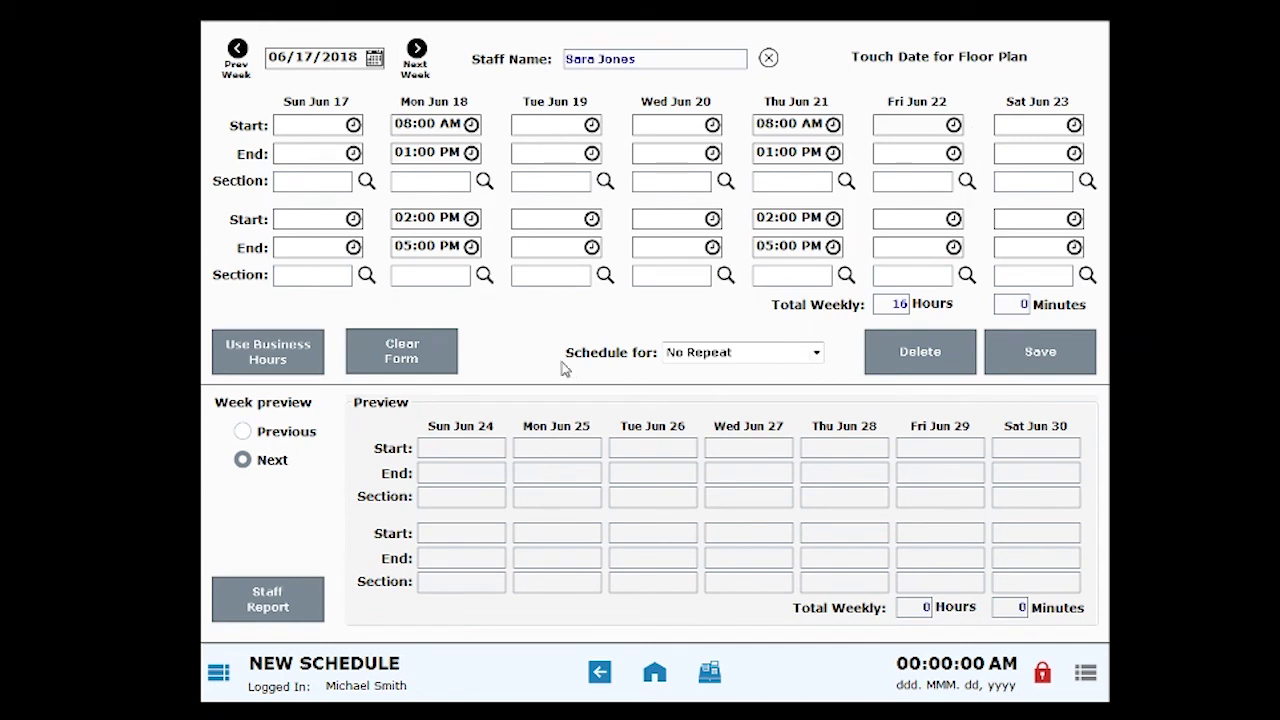
click(816, 354)
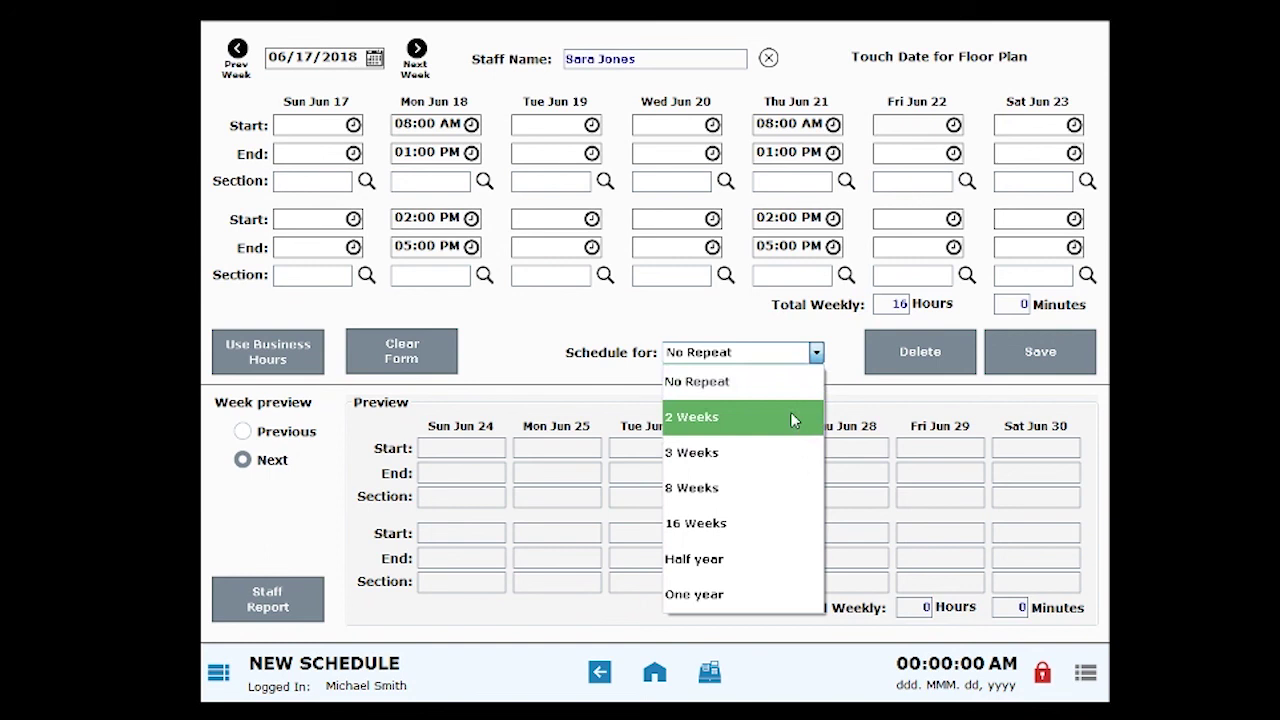
Keep the repeat option at No Repeat and save the Jun 17–23 schedule.
click(848, 360)
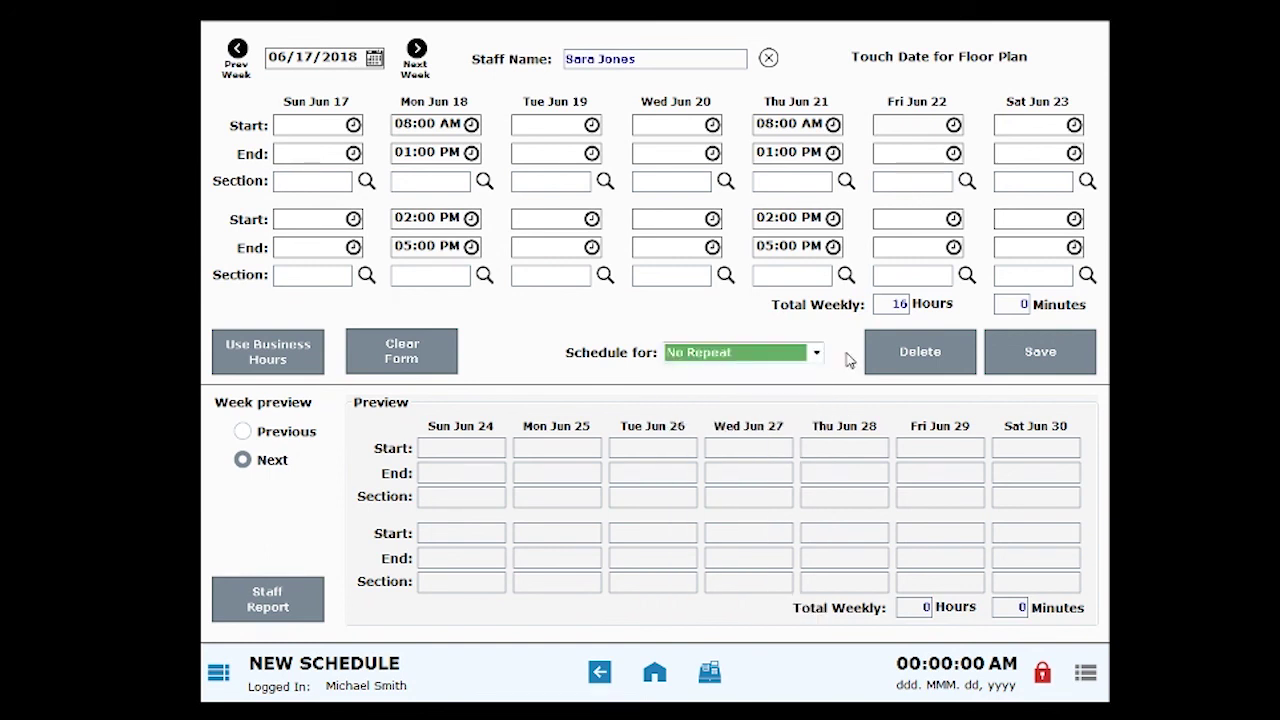
click(1053, 366)
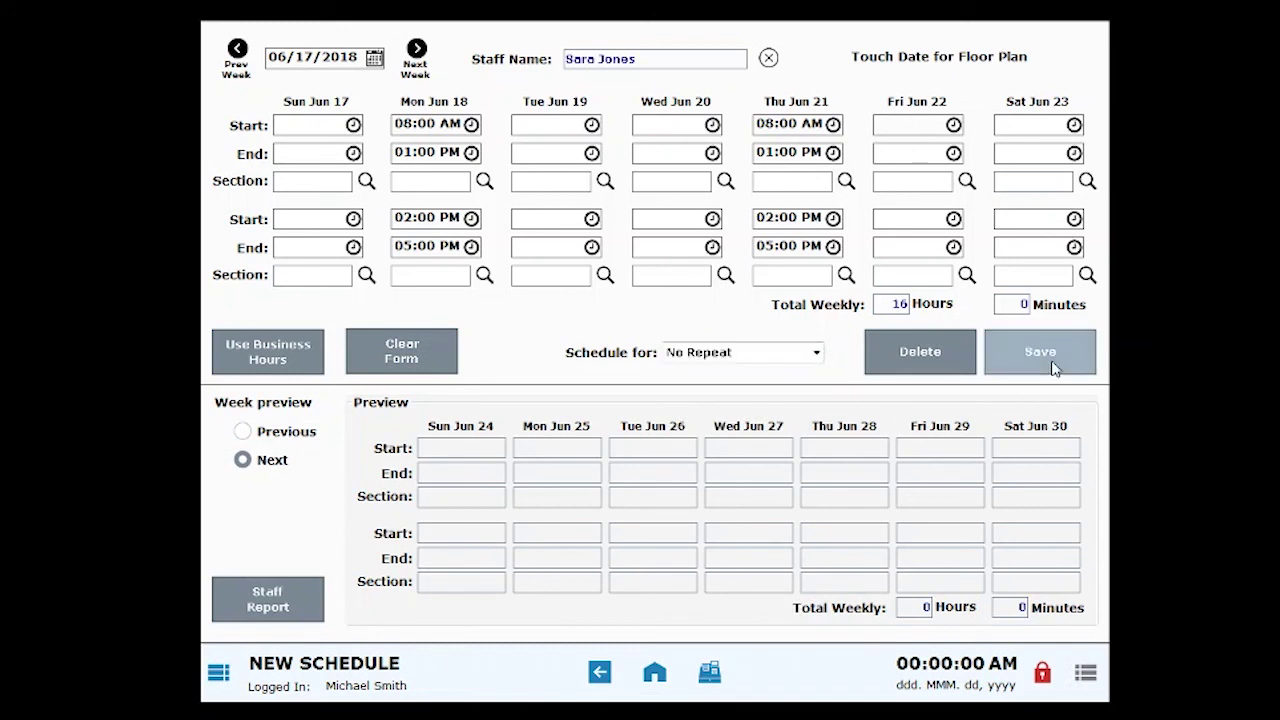